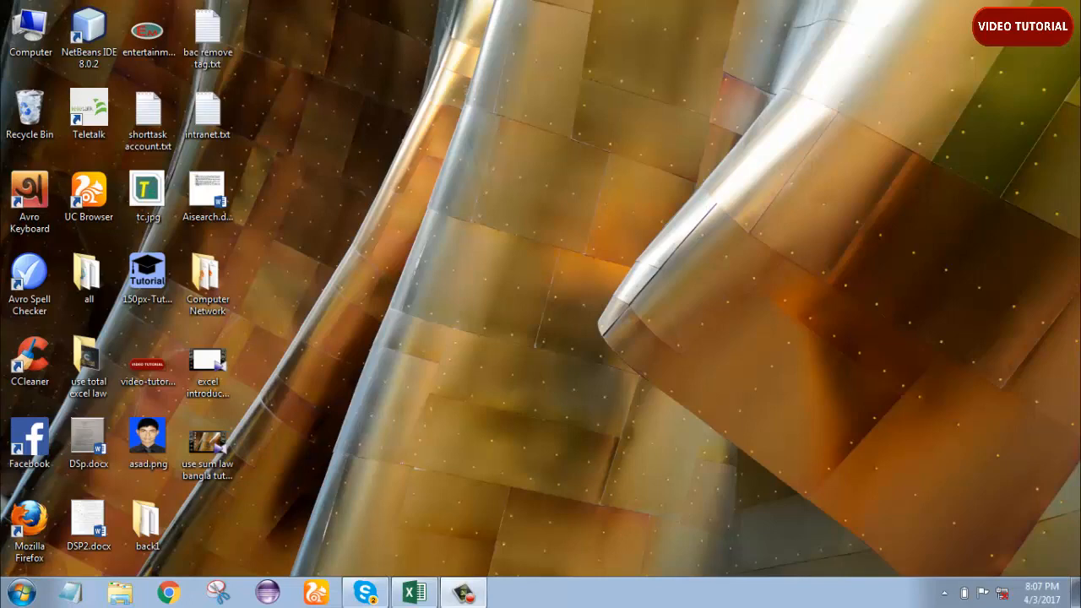
Switch to the open Excel workbook Book1 and clear the Total heading from cell M7
click(413, 593)
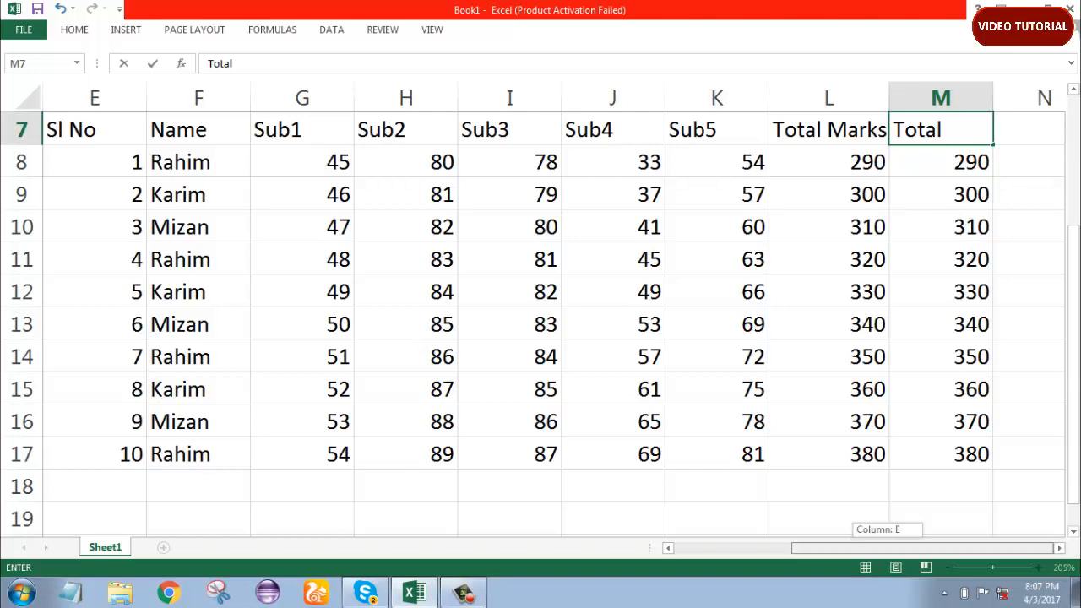
key(Tab)
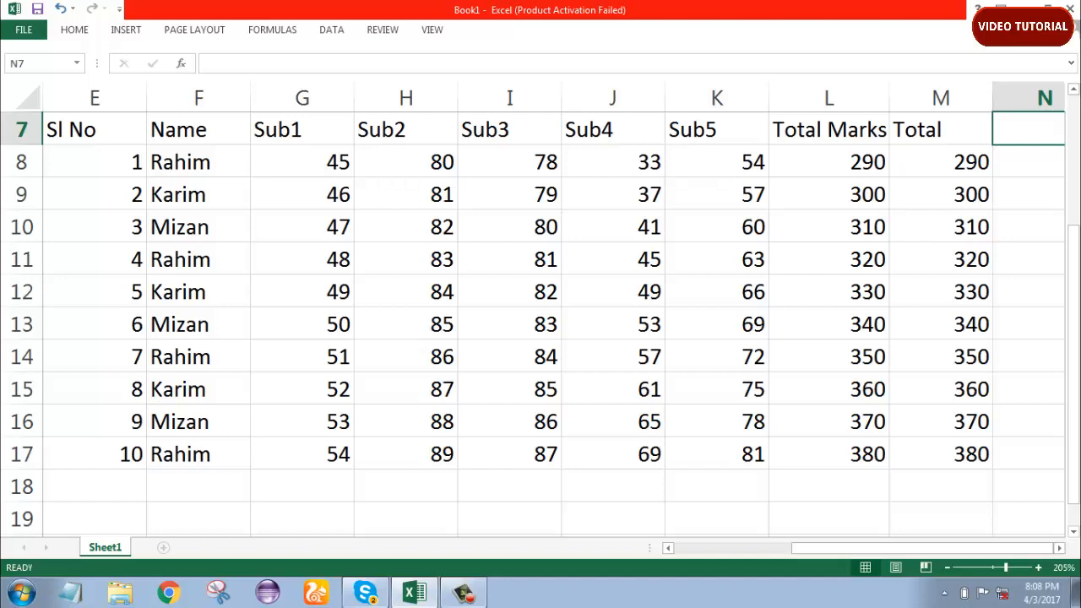
scroll(532, 309, down, 2)
scroll(532, 309, up, 1)
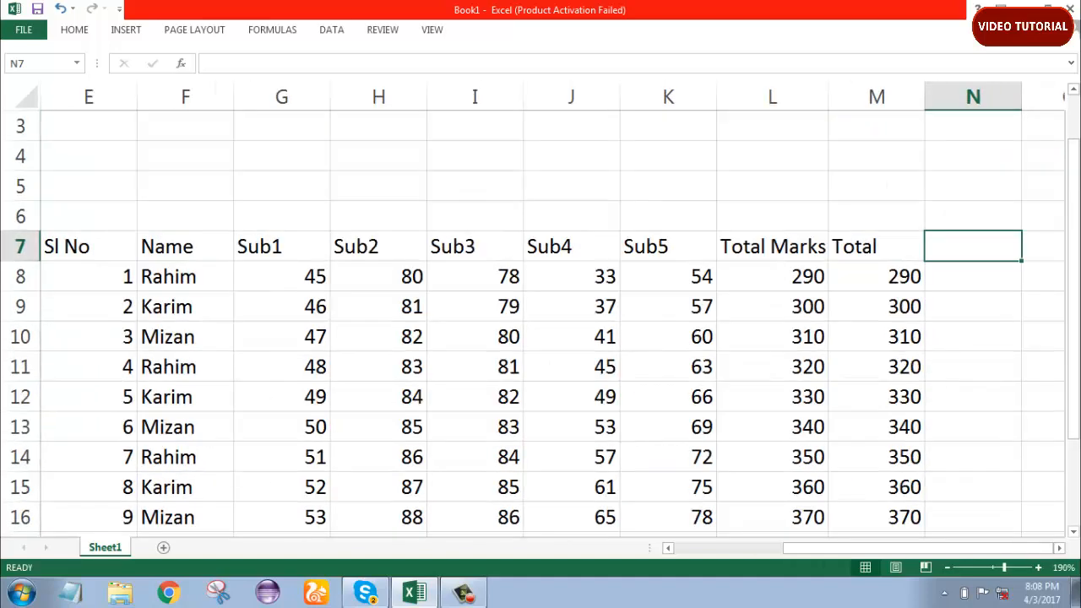
scroll(532, 309, down, 1)
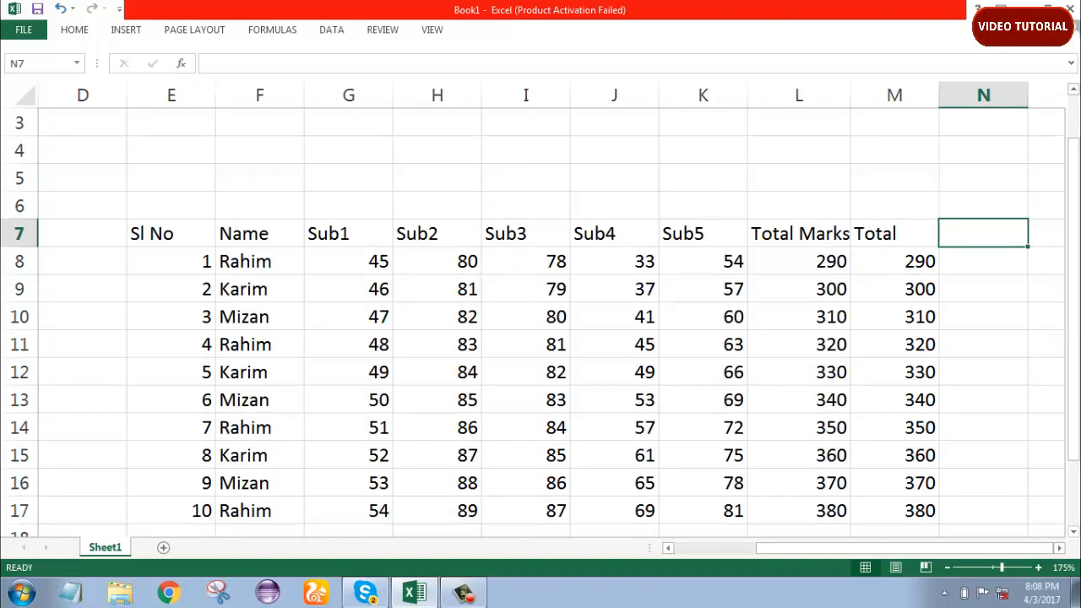
scroll(541, 313, down, 1)
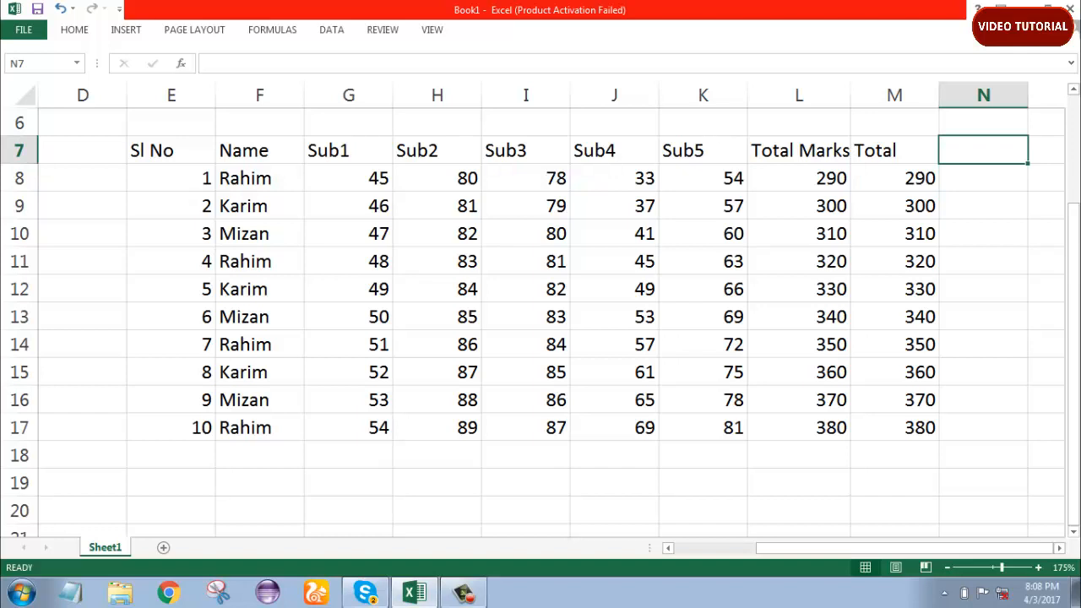
drag(894, 150, 894, 428)
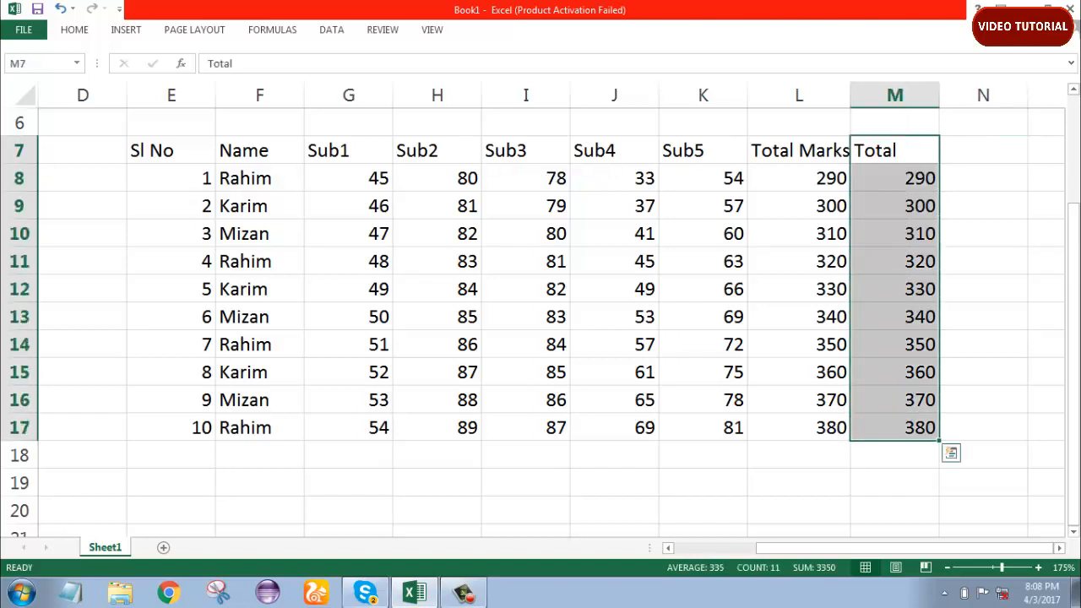
key(BackSpace)
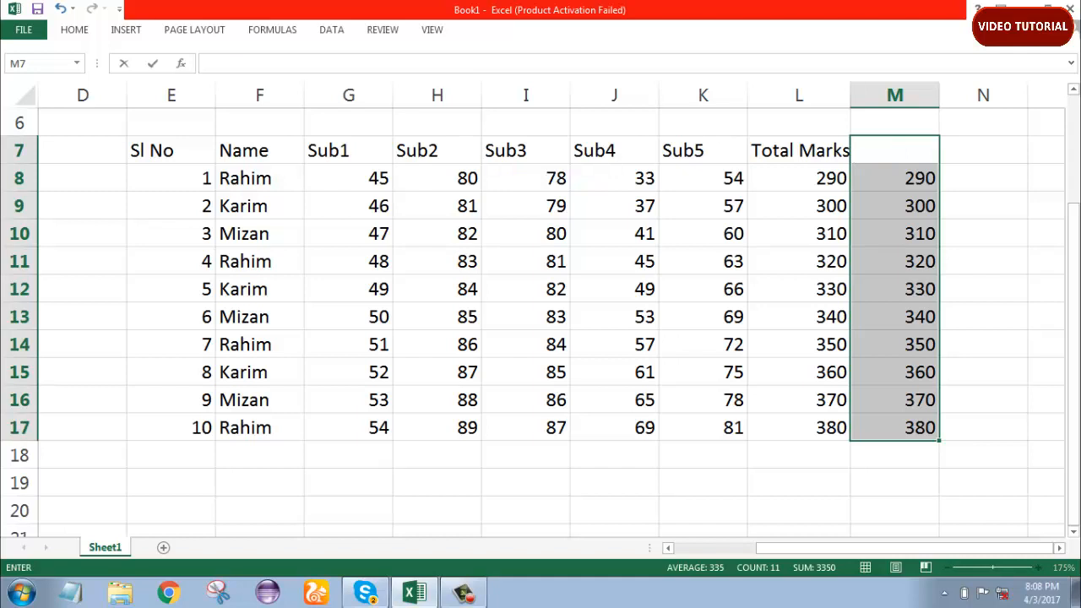
key(Down)
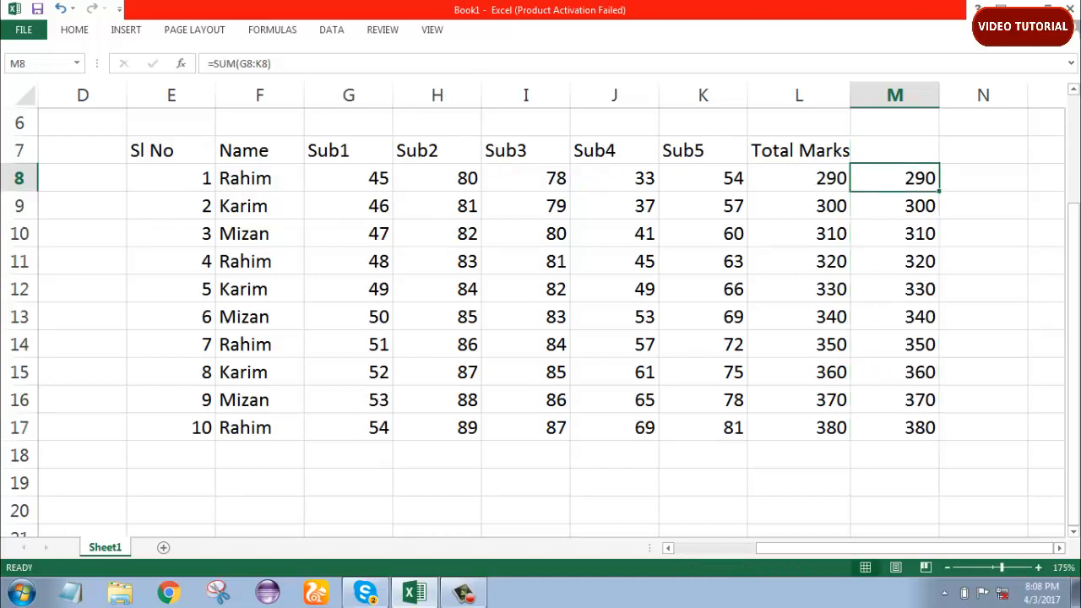
Delete the duplicate total formulas from cells M8 through M17
key(shift+Down)
key(shift+Down)
key(shift+Down)
key(shift+Down)
key(shift+Down)
key(shift+Down)
key(shift+Down)
key(shift+Down)
key(shift+Down)
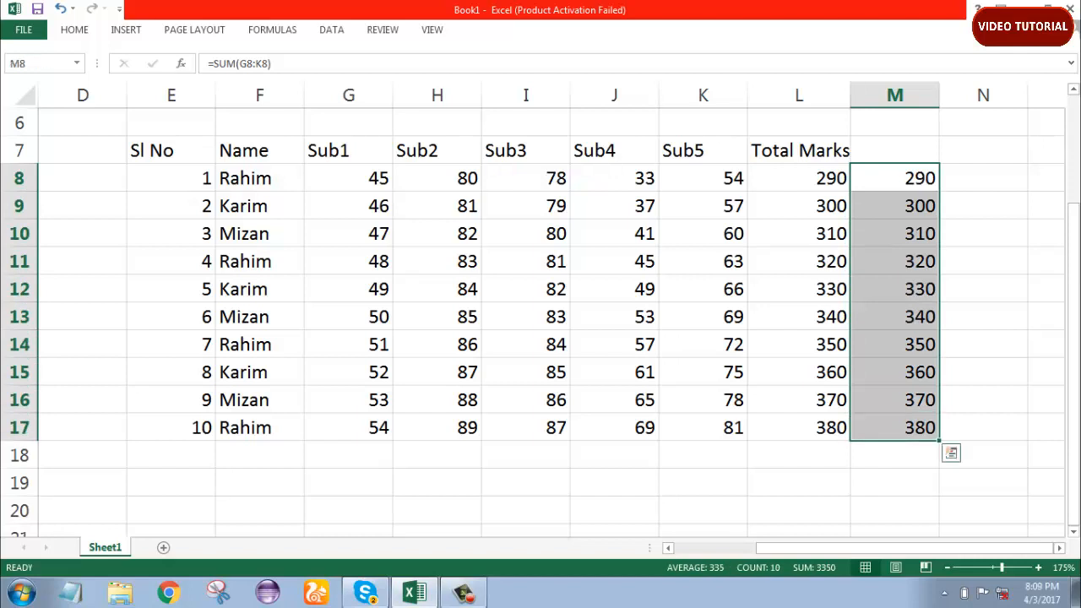
key(Delete)
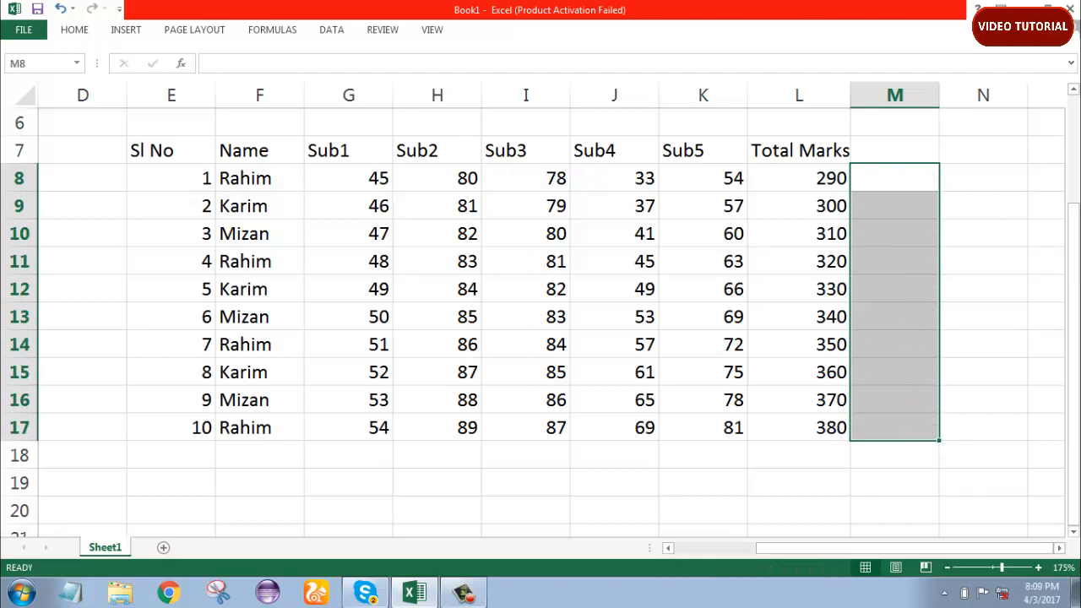
Enter the heading "Average Marks" in cell M7 and fit column M's width to it
key(Up)
key(Up)
key(Down)
key(F2)
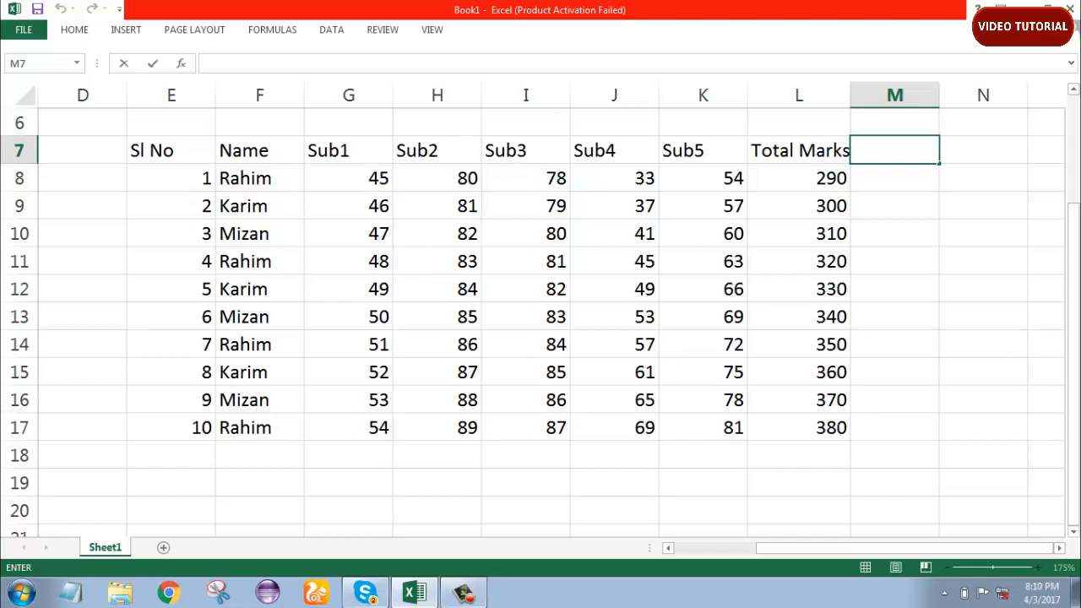
text(Averag)
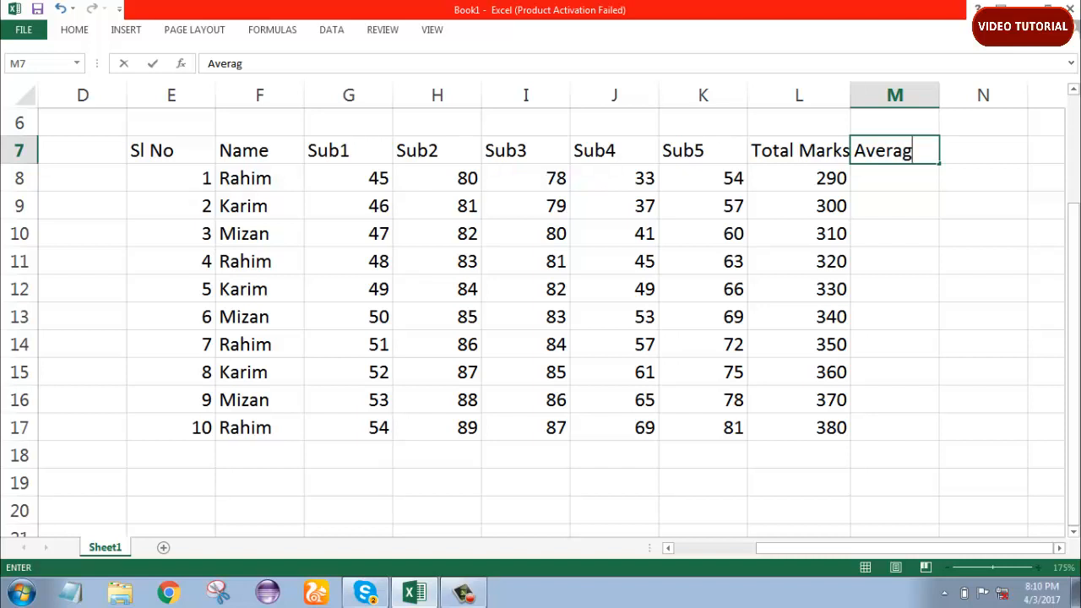
text(e Marks)
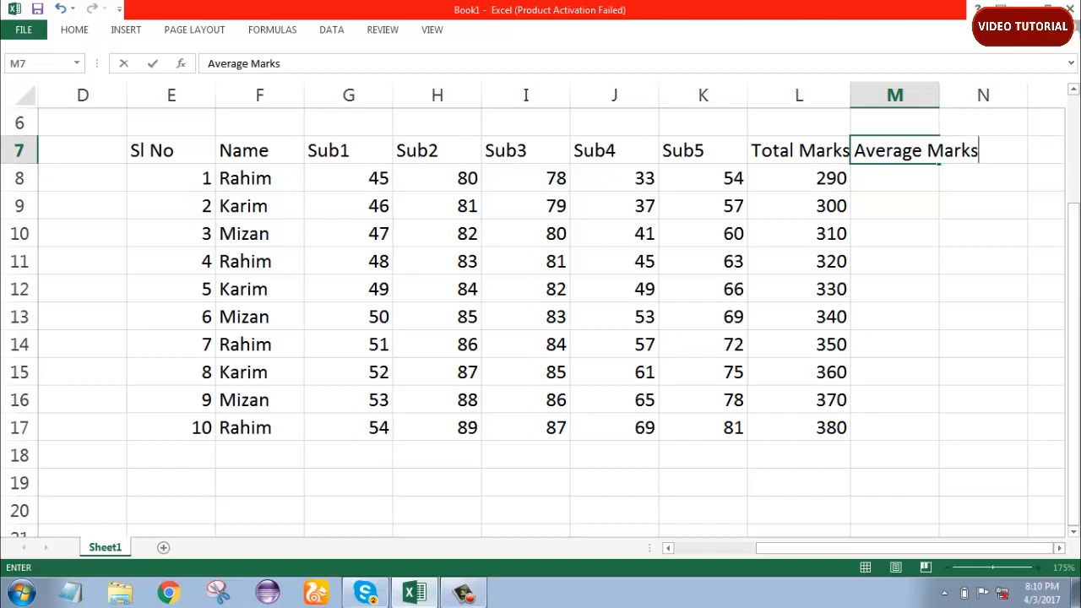
click(983, 95)
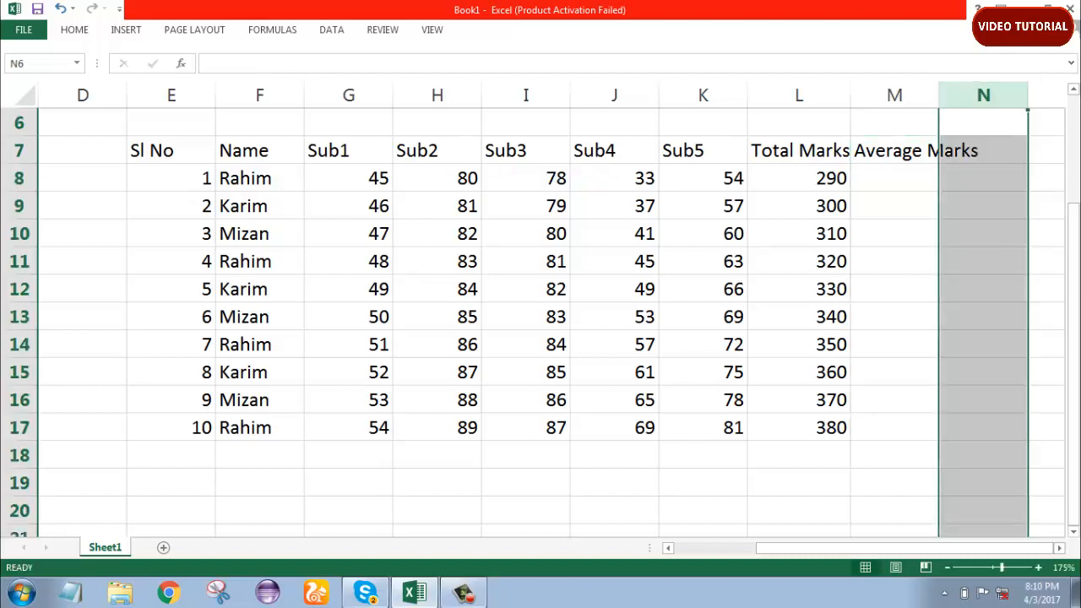
double_click(939, 95)
Enter the formula =average(g8:k8) in cell M8 to average the first student's Sub1 to Sub5 marks
double_click(919, 178)
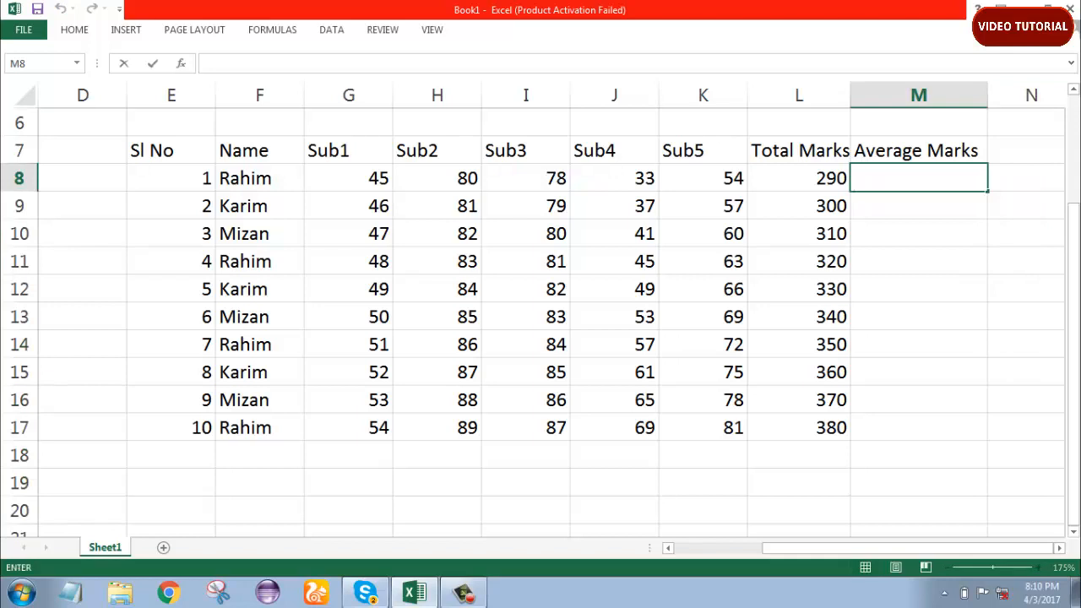
text(=)
text(ave)
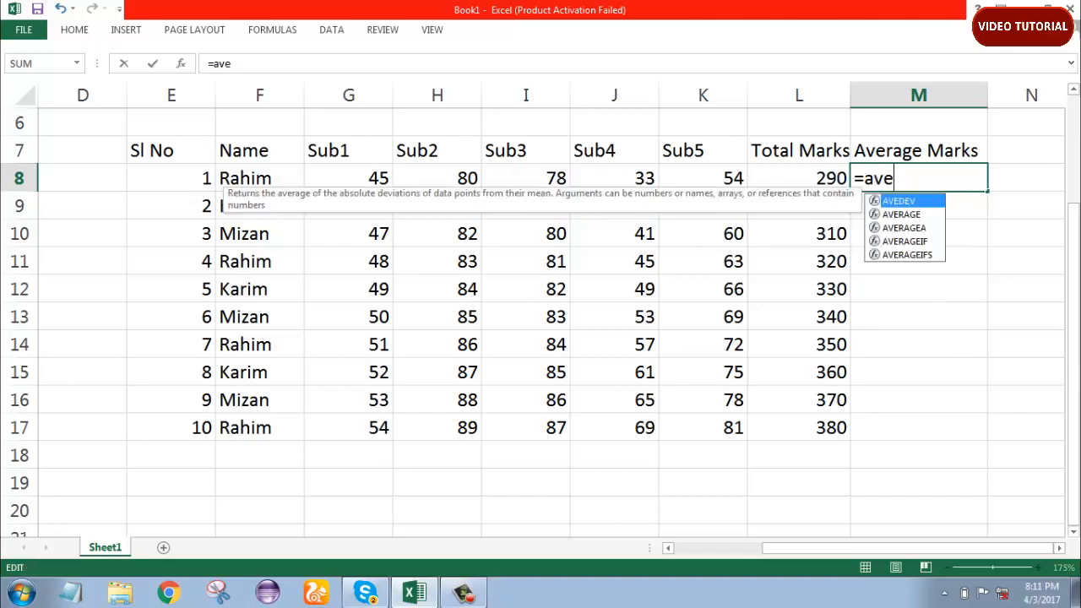
text(rage)
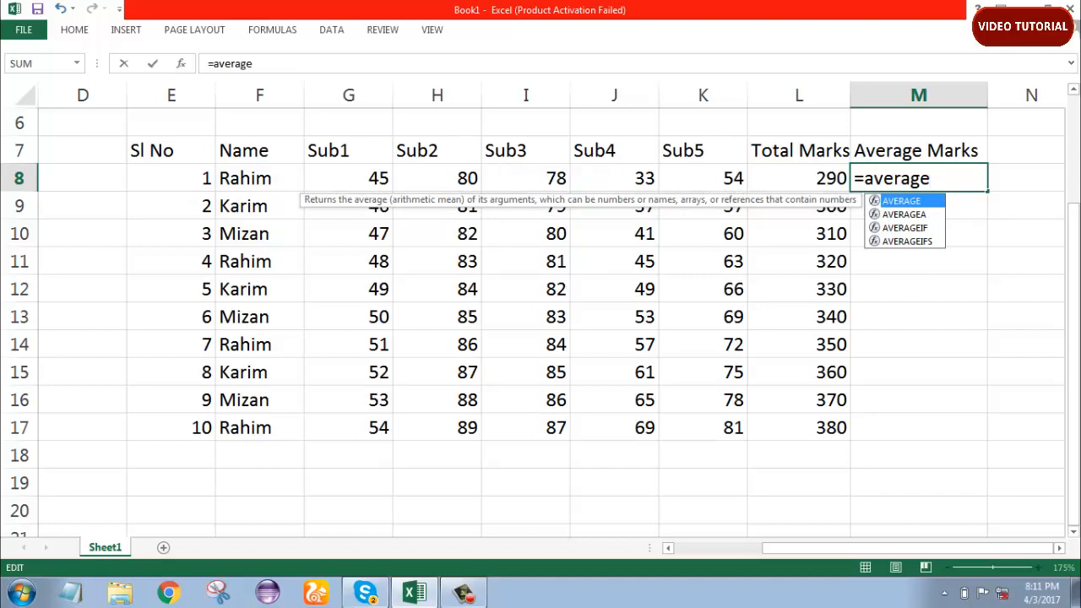
text(()
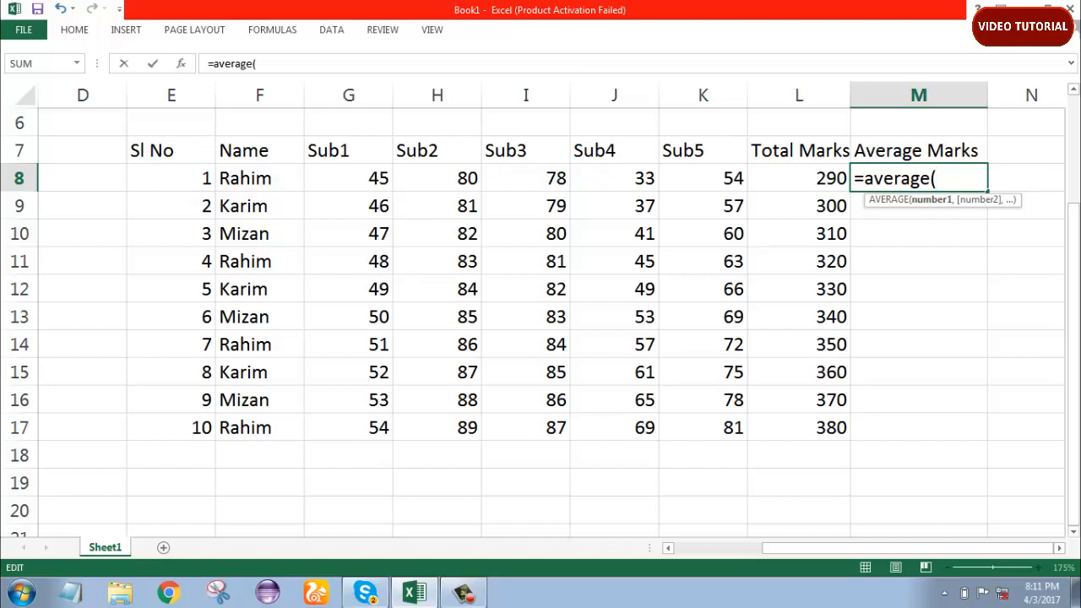
text(g)
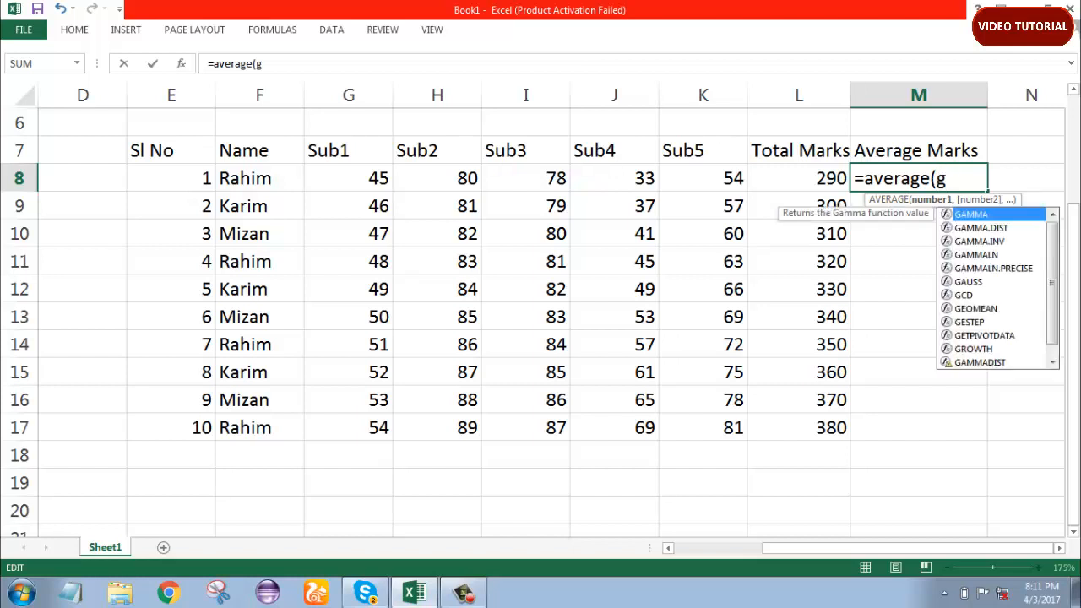
text(8)
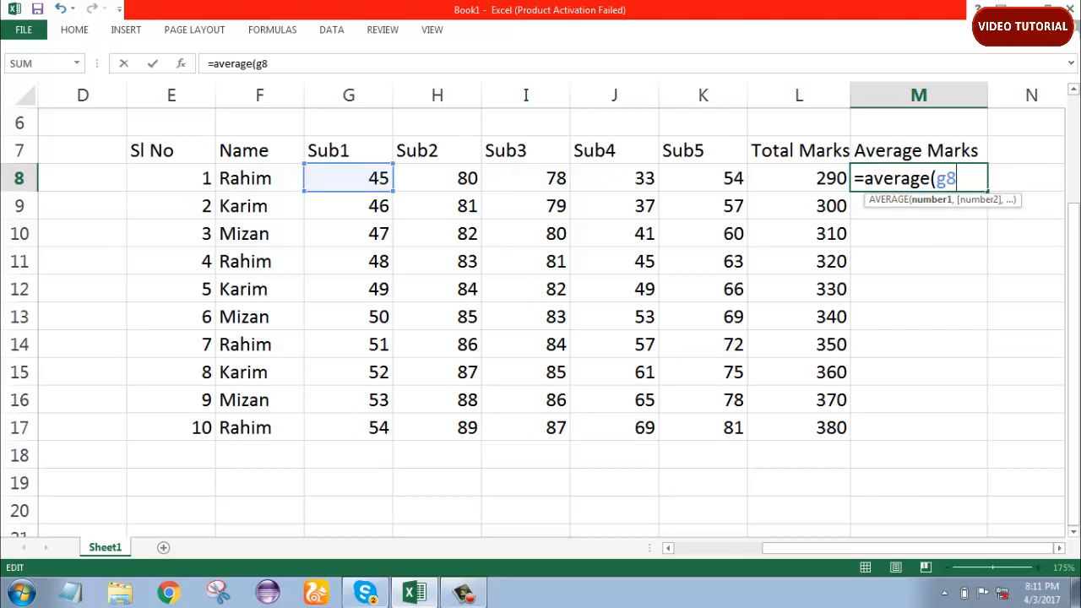
text(:)
text(k)
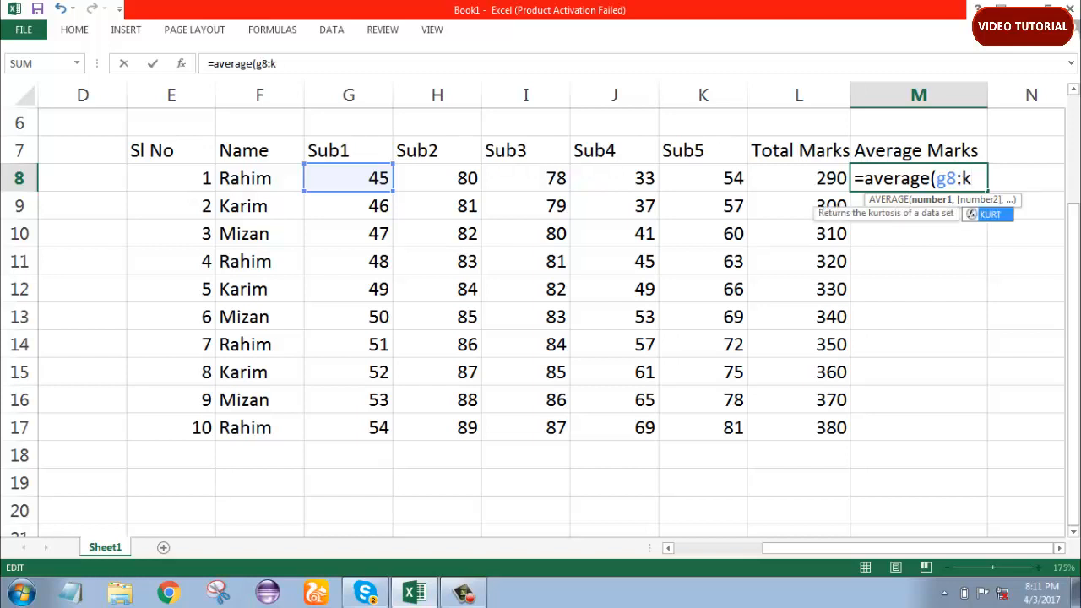
text(8)
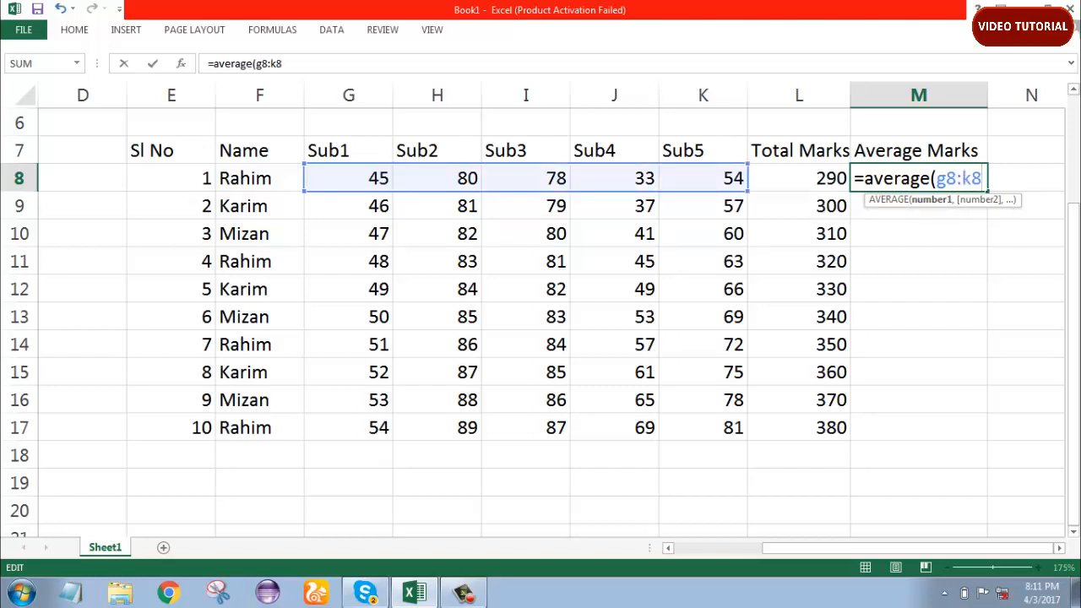
text())
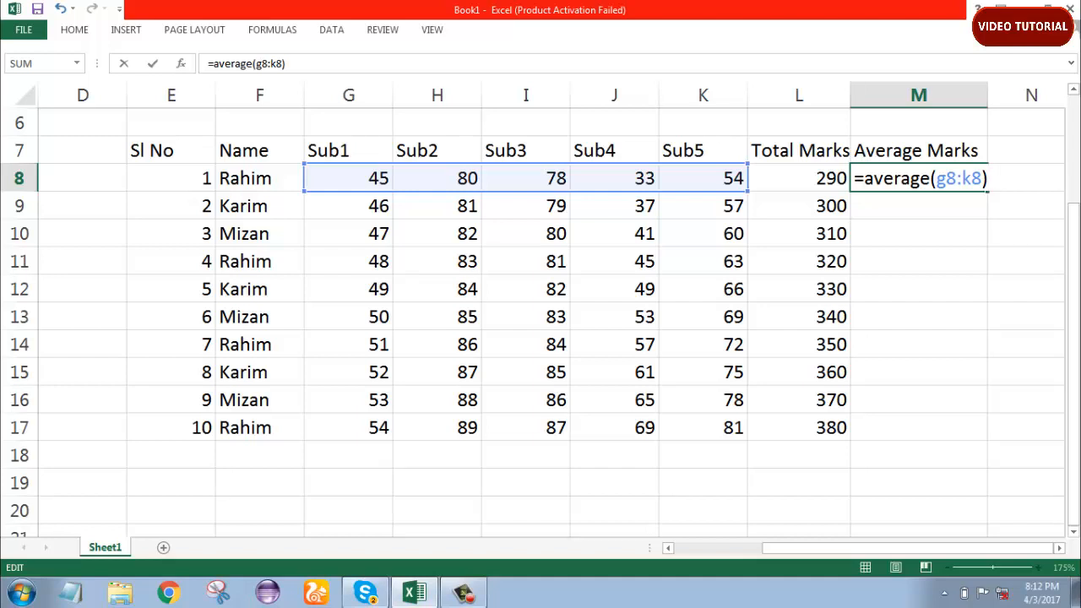
key(Return)
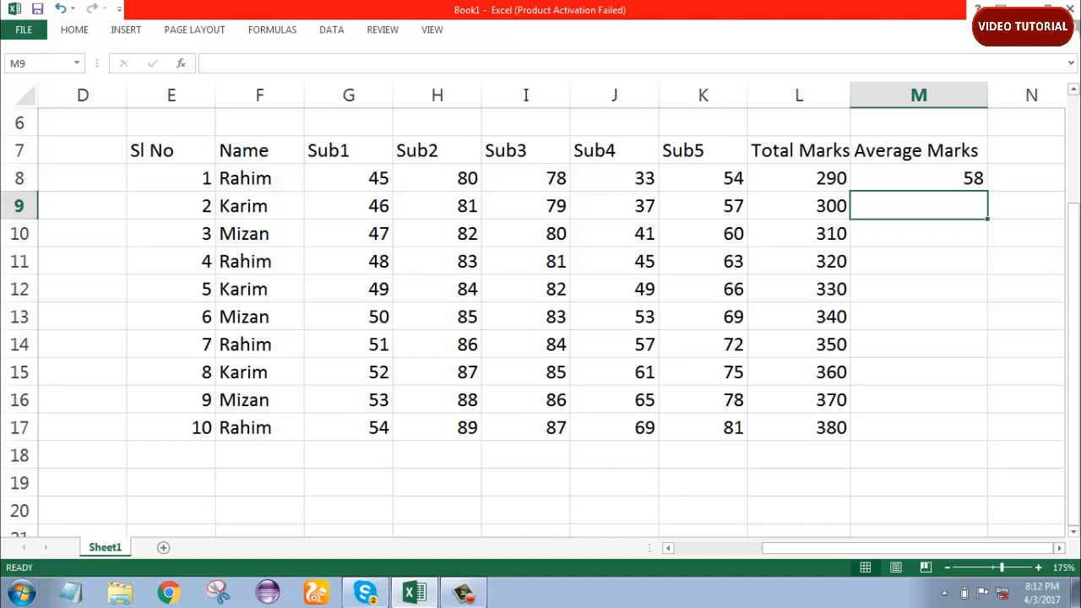
Search the computer's installed programs for "ca"
click(21, 593)
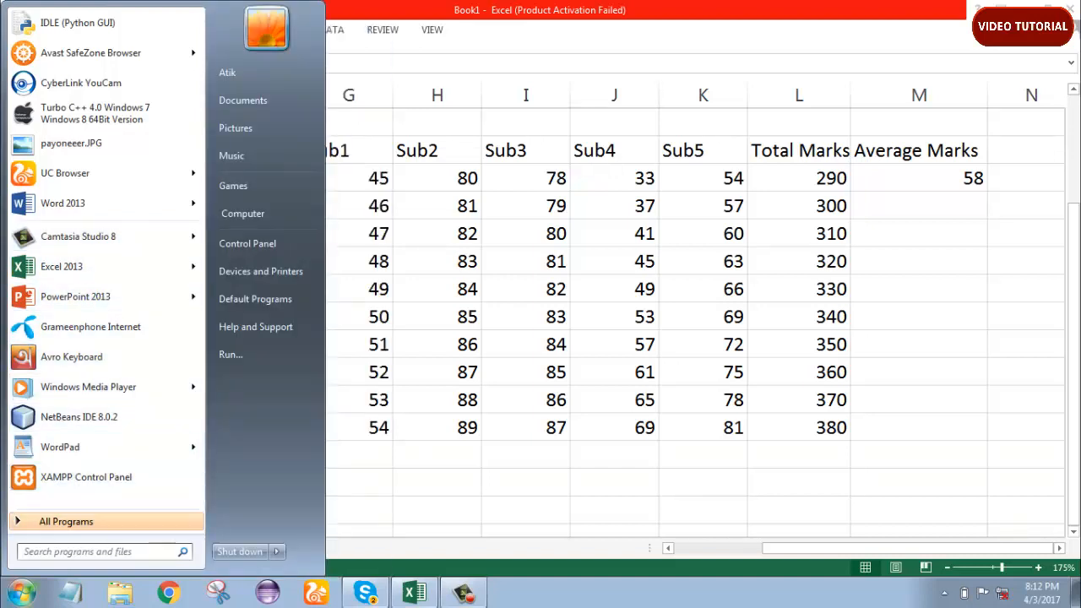
text(ca)
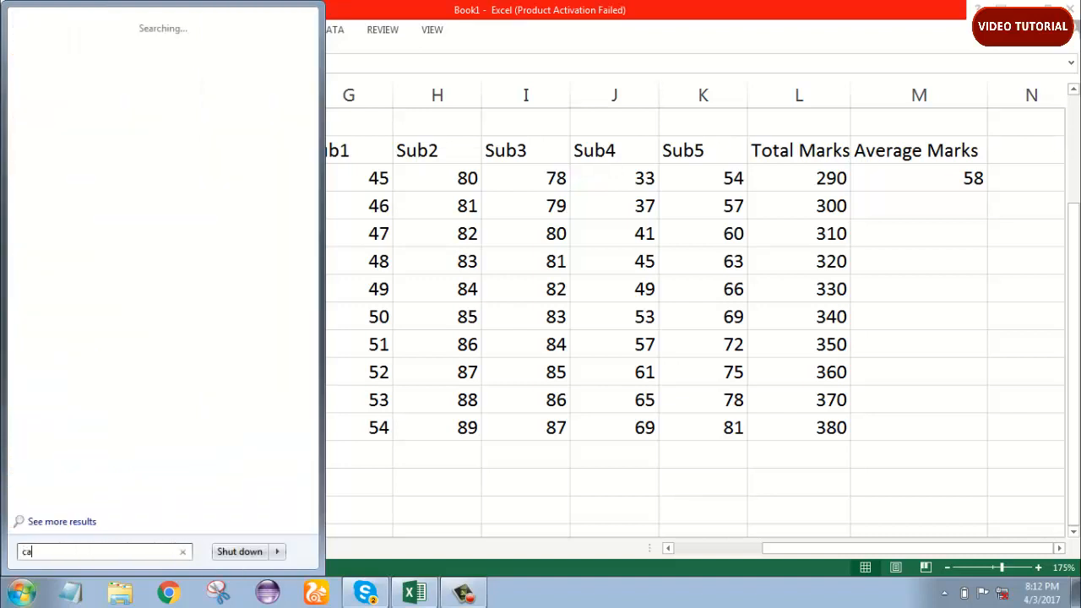